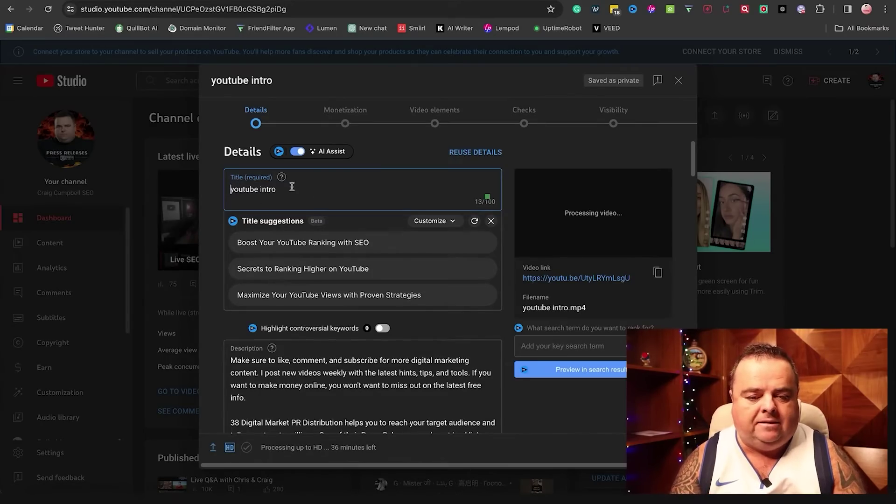
- Apply the first AI title suggestion, 'Boost Your YouTube Ranking with SEO', as the video title
{"action": "mouse_move", "coordinate": [323, 242]}
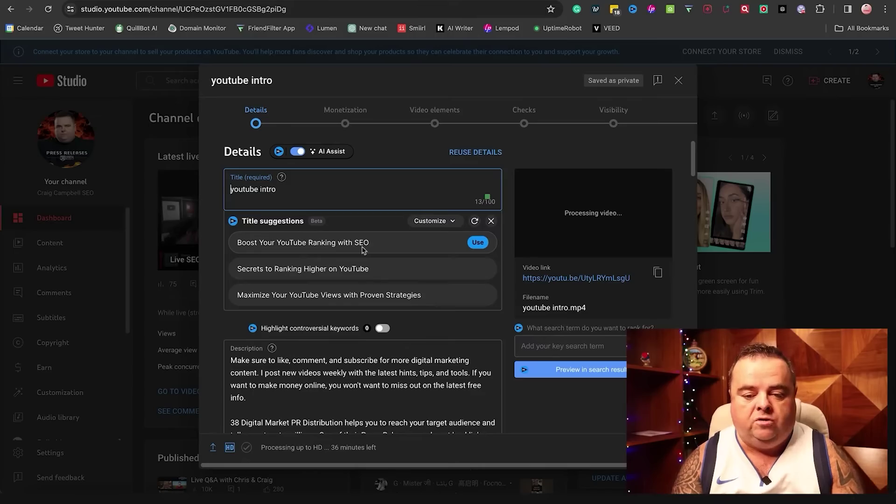
{"action": "left_click", "coordinate": [477, 243]}
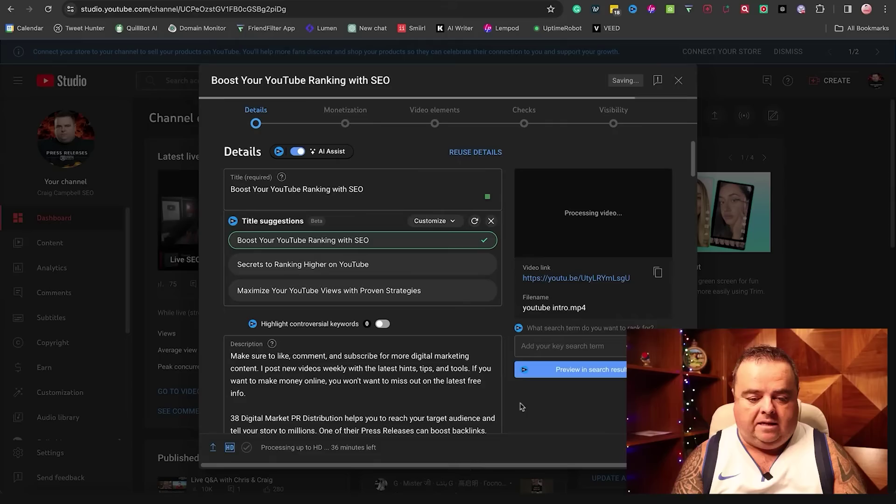
- Place the caret at the end of the description to show the AI description suggestions
{"action": "left_click", "coordinate": [482, 419]}
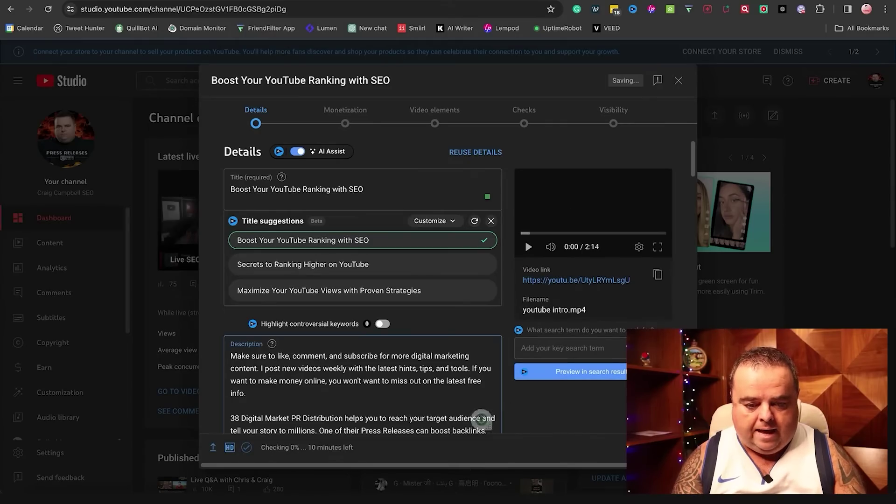
{"action": "left_click_drag", "start_coordinate": [506, 319], "coordinate": [499, 433]}
{"action": "left_click", "coordinate": [395, 281]}
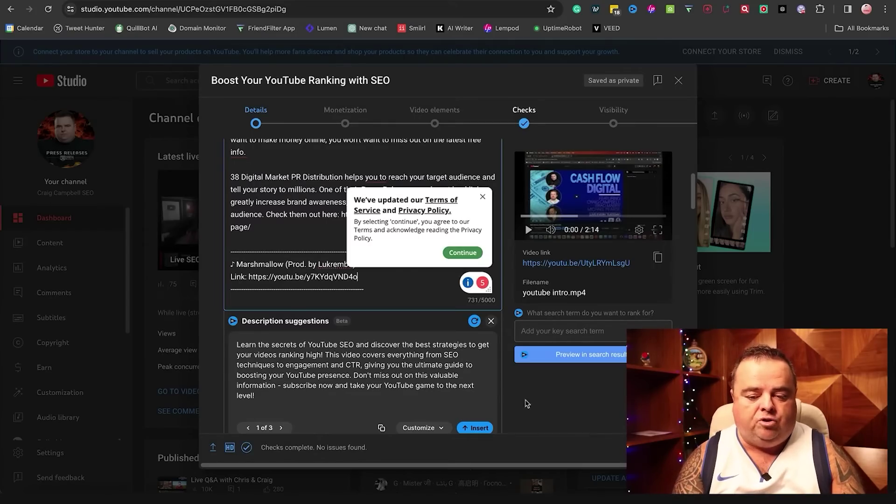
- Dismiss the updated terms notice and clear the accidental text selection in the details
{"action": "left_click", "coordinate": [550, 400]}
{"action": "left_click_drag", "start_coordinate": [551, 400], "coordinate": [458, 294]}
{"action": "left_click", "coordinate": [459, 294]}
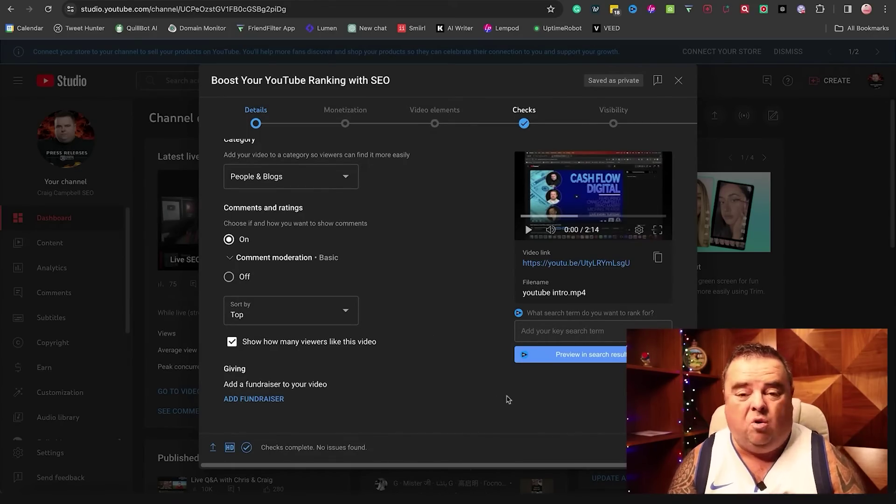
- Turn ad monetization Off for the video and continue to the Video elements step
{"action": "left_click", "coordinate": [668, 447]}
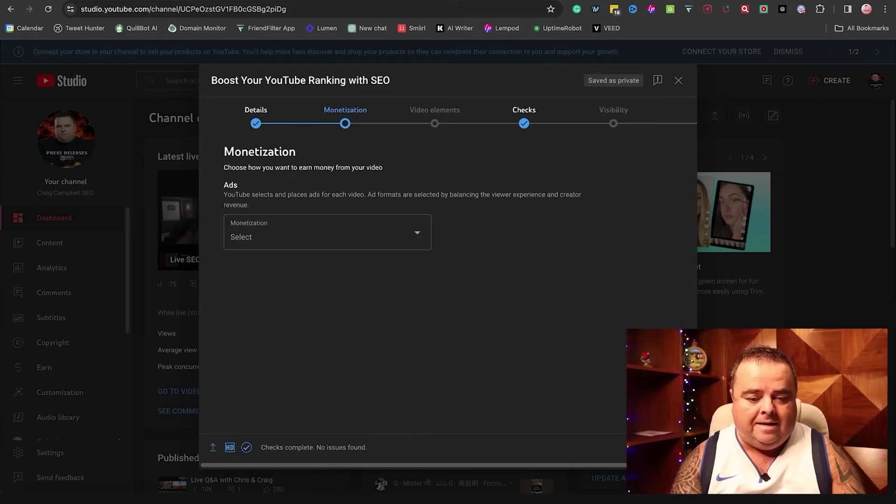
{"action": "left_click", "coordinate": [398, 246]}
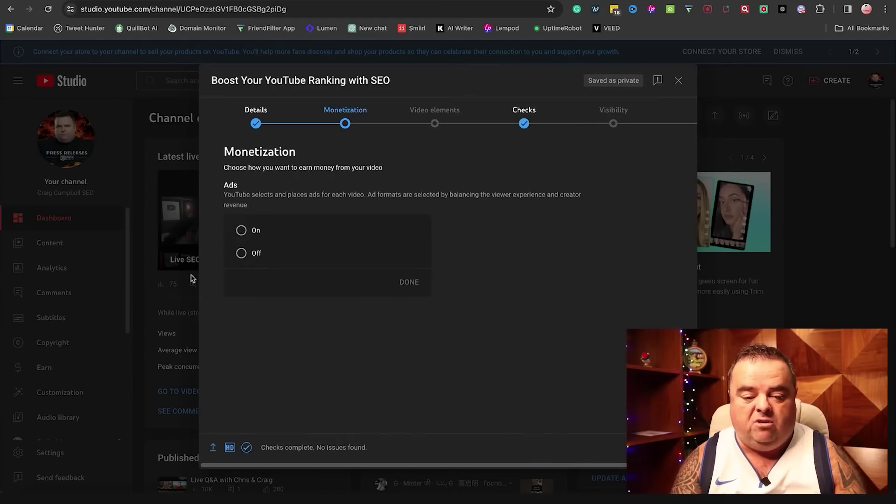
{"action": "left_click", "coordinate": [241, 254]}
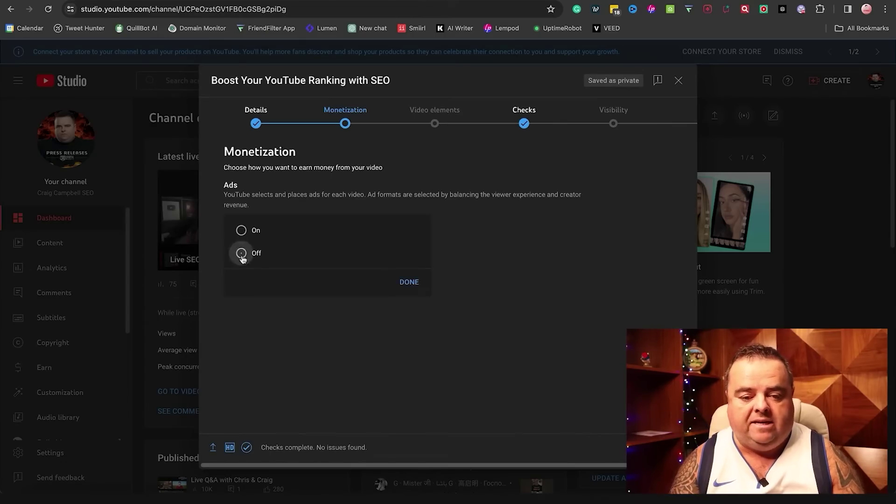
{"action": "left_click", "coordinate": [406, 287]}
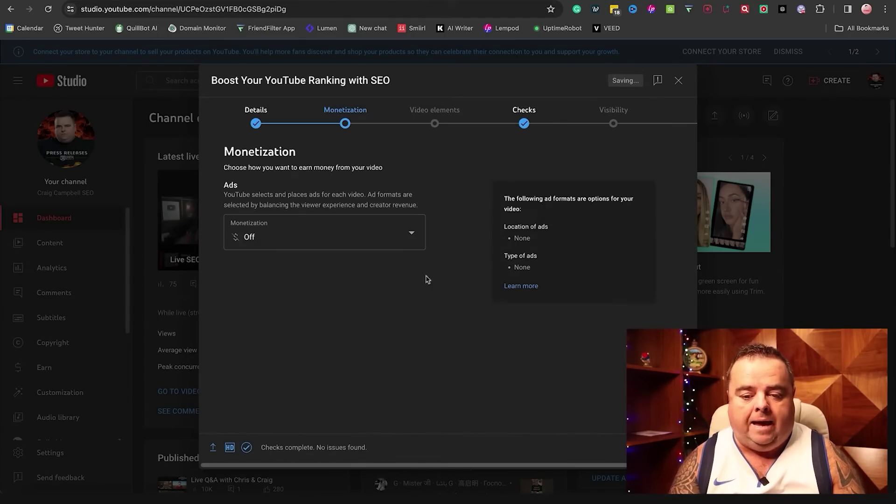
{"action": "left_click", "coordinate": [672, 447]}
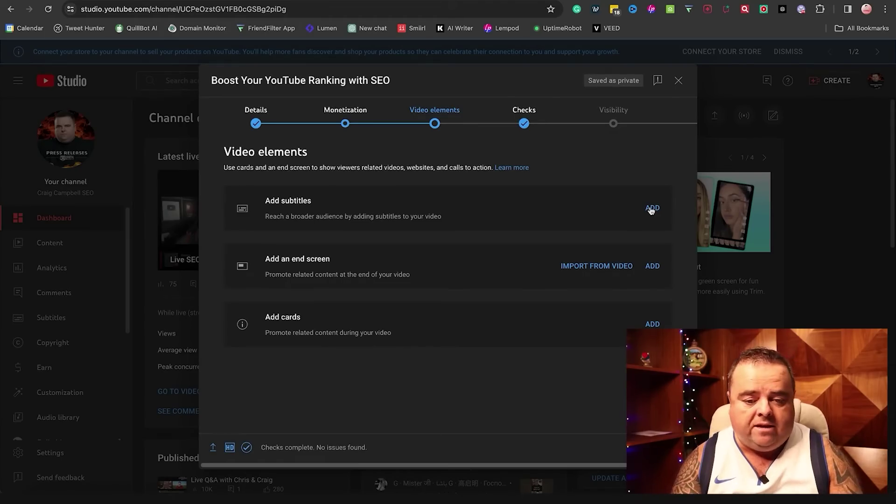
{"action": "left_click", "coordinate": [653, 267]}
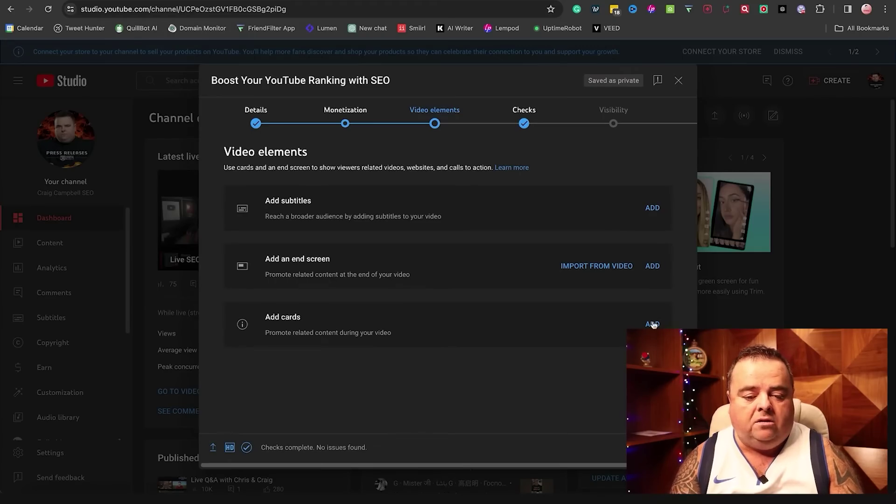
{"action": "left_click", "coordinate": [656, 266]}
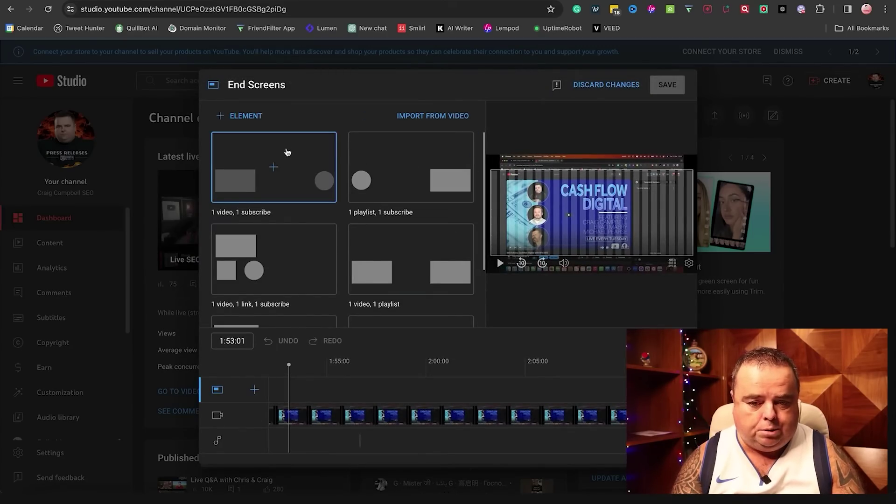
{"action": "left_click", "coordinate": [425, 116]}
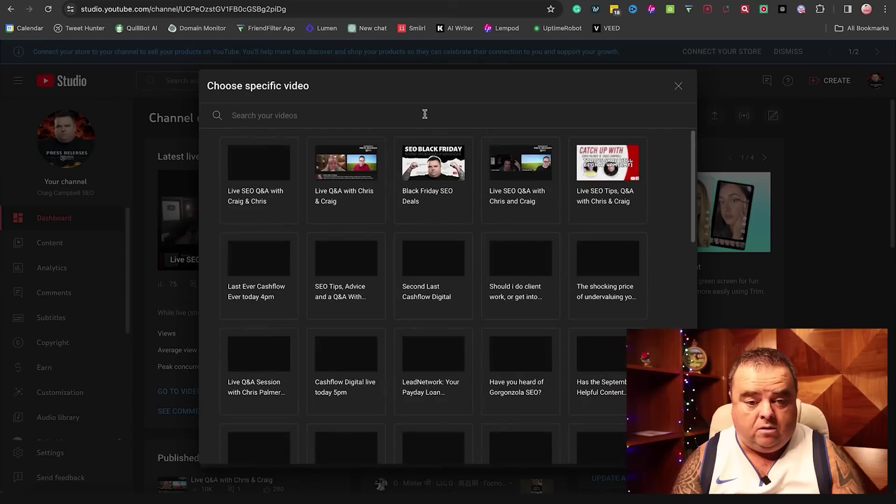
{"action": "left_click", "coordinate": [433, 359]}
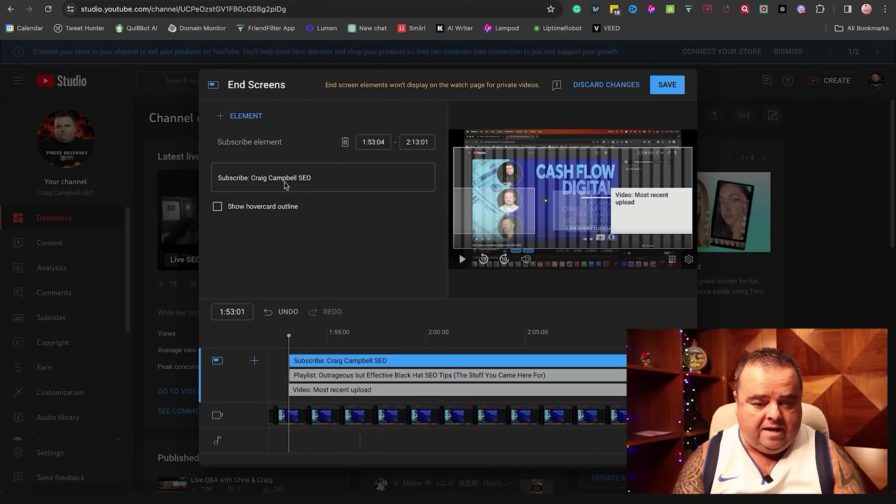
{"action": "left_click", "coordinate": [218, 206]}
{"action": "left_click", "coordinate": [217, 207]}
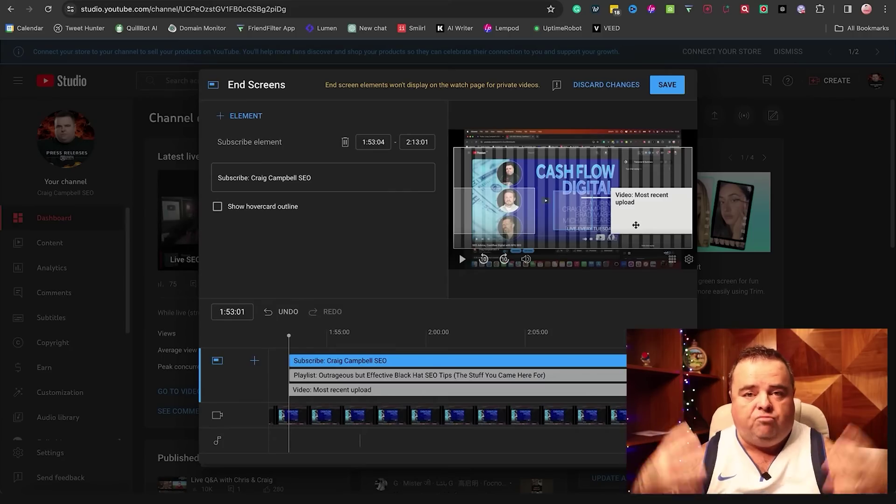
{"action": "left_click", "coordinate": [607, 87]}
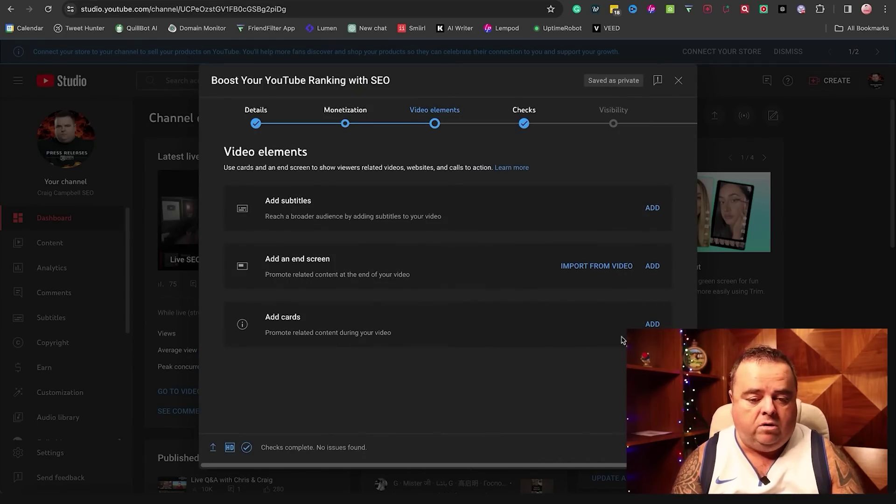
- Add a video card for 'Black Friday SEO Deals', erasing a test custom message
{"action": "left_click", "coordinate": [652, 324]}
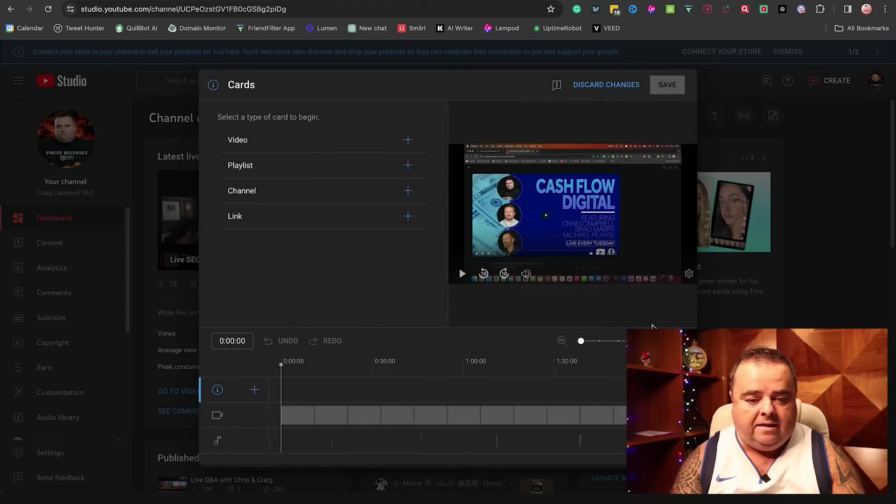
{"action": "left_click", "coordinate": [413, 141]}
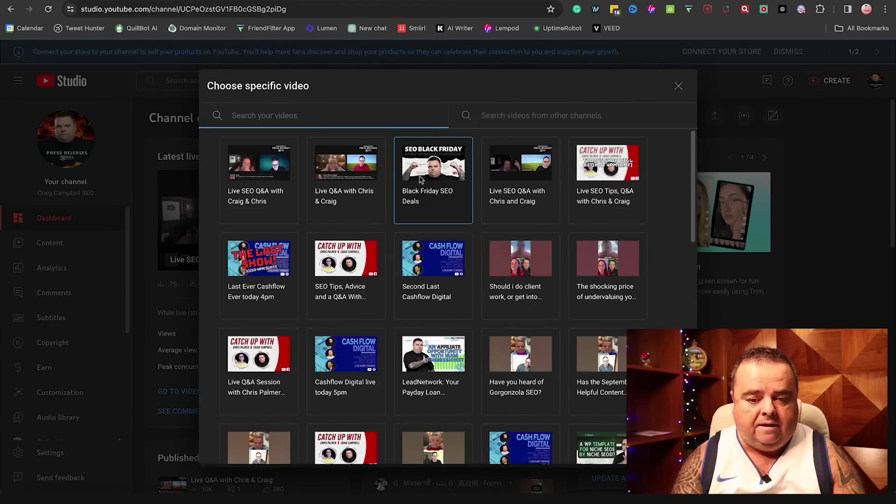
{"action": "left_click", "coordinate": [438, 180]}
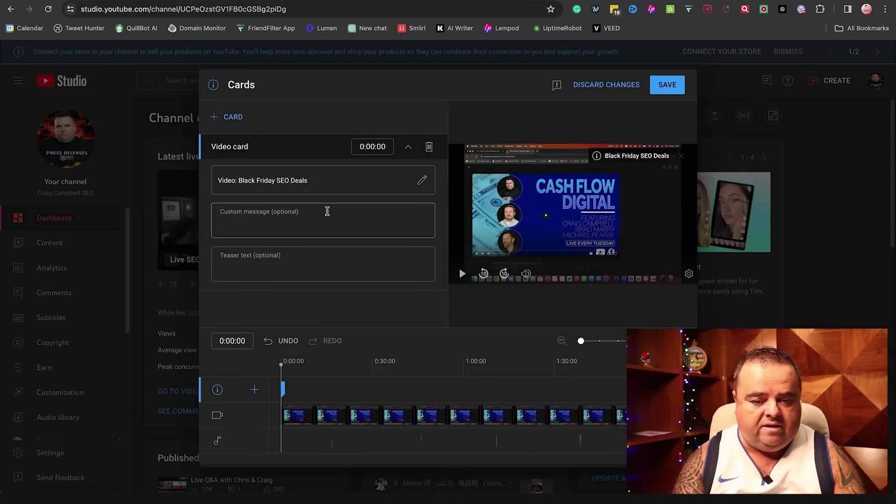
{"action": "left_click", "coordinate": [314, 181]}
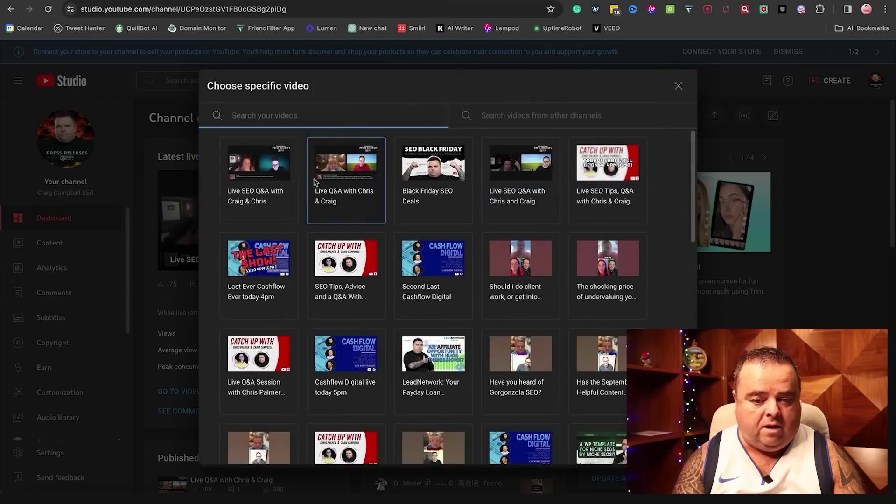
{"action": "left_click", "coordinate": [422, 184]}
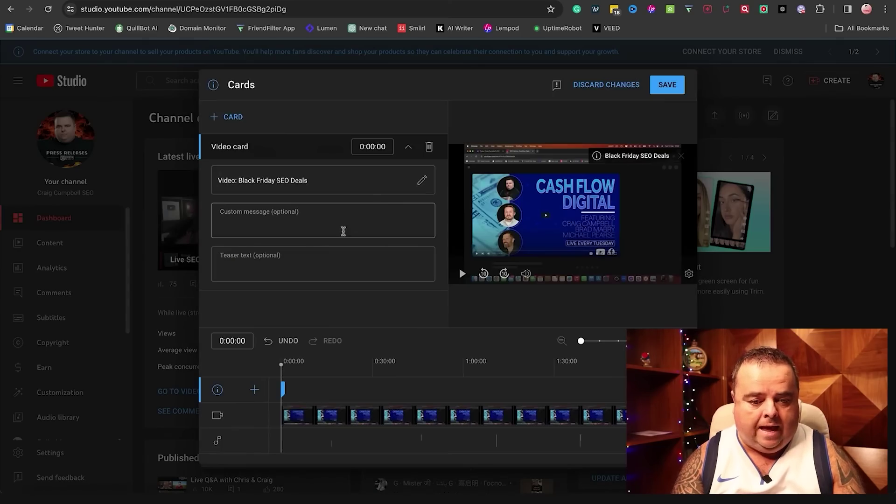
{"action": "left_click", "coordinate": [301, 223]}
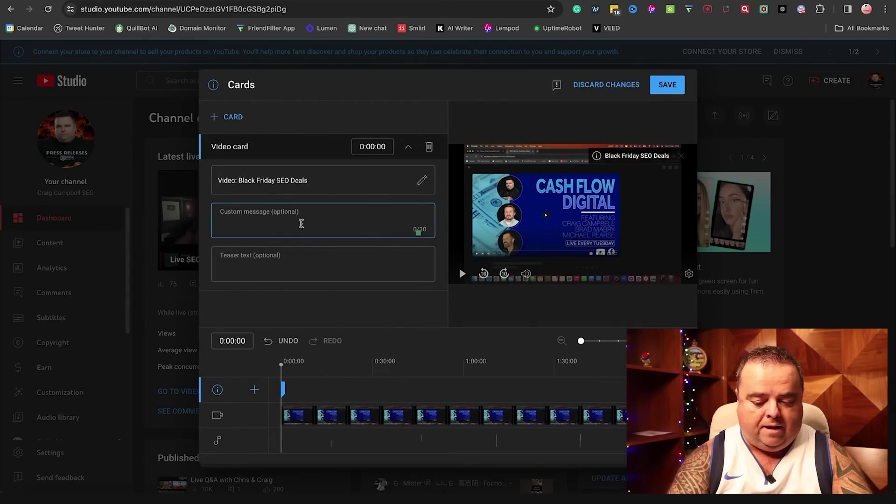
{"action": "type", "text": "Vuy m"}
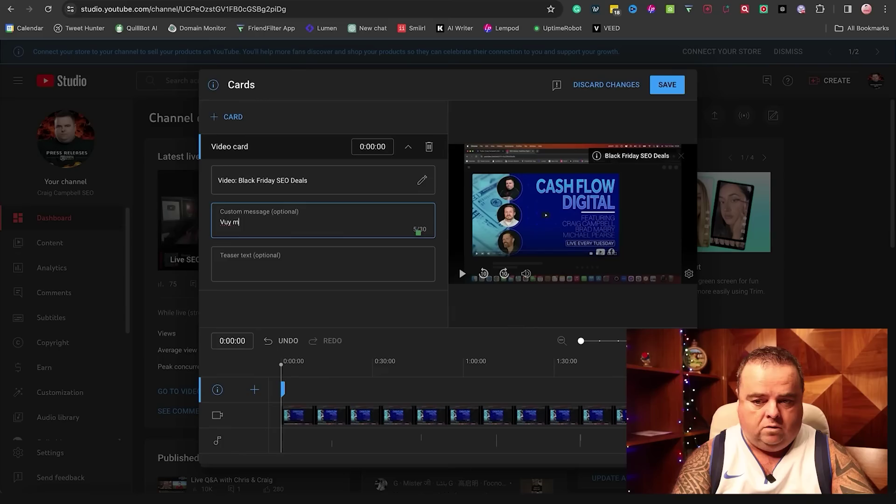
{"action": "key", "text": "BackSpace"}
{"action": "key", "text": "BackSpace"}
{"action": "key", "text": "BackSpace"}
{"action": "key", "text": "BackSpace"}
{"action": "key", "text": "BackSpace"}
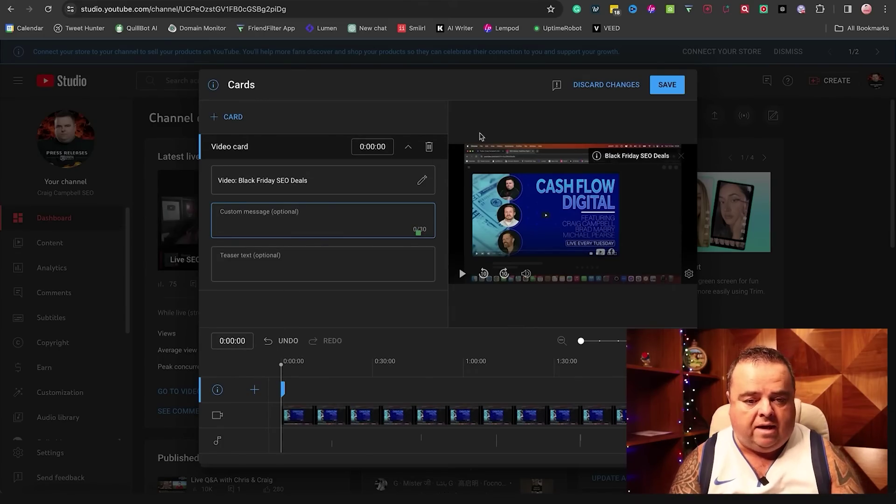
- Try a link card, cancel it, and discard all card changes
{"action": "left_click", "coordinate": [220, 116]}
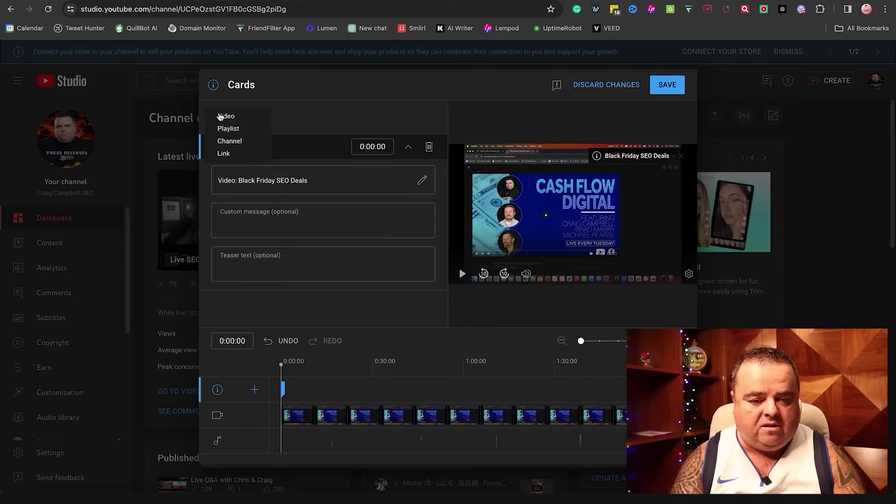
{"action": "left_click", "coordinate": [226, 154]}
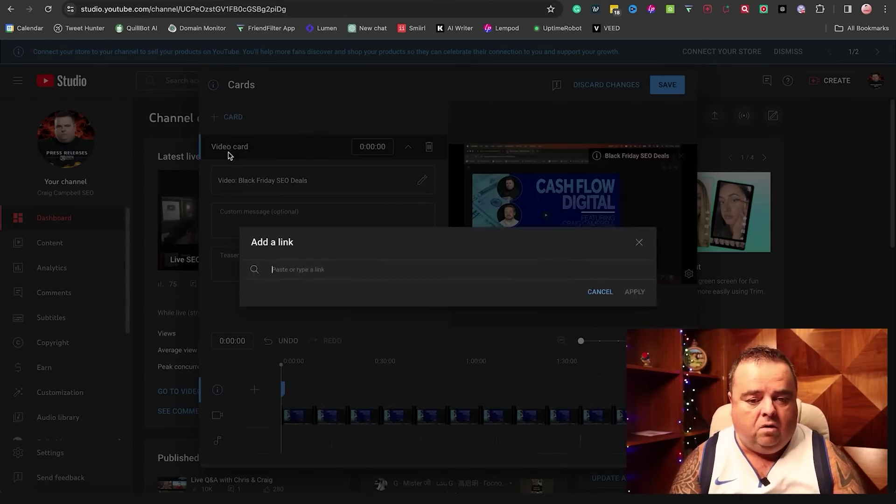
{"action": "left_click", "coordinate": [615, 295]}
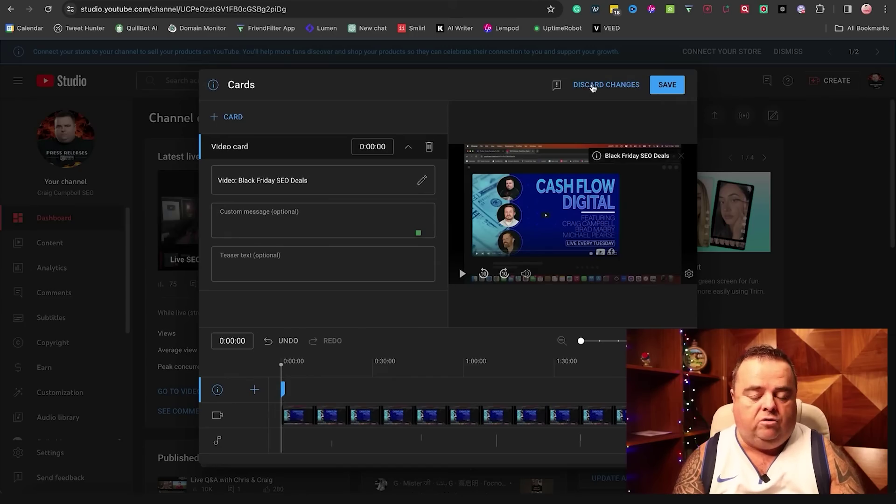
{"action": "left_click", "coordinate": [593, 86]}
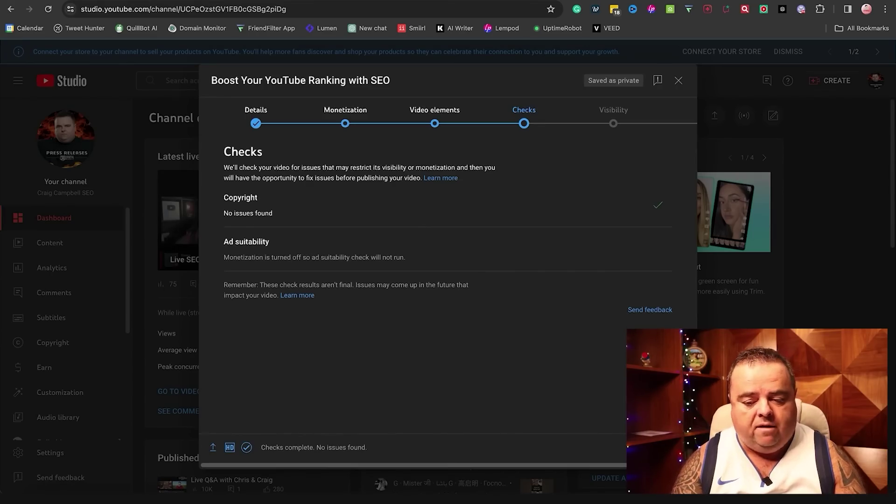
- Proceed from the clean copyright check to the Visibility step
{"action": "left_click", "coordinate": [666, 447]}
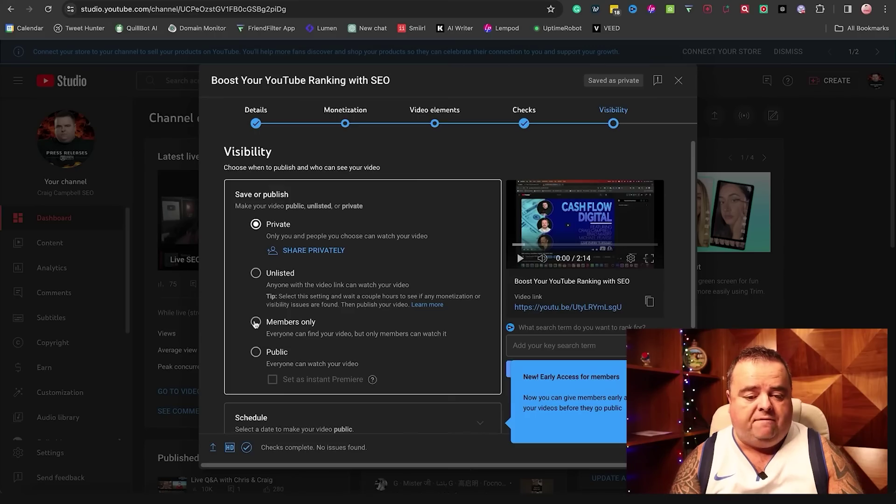
- Switch visibility from Members only to Public, leaving instant Premiere unticked
{"action": "left_click", "coordinate": [256, 322]}
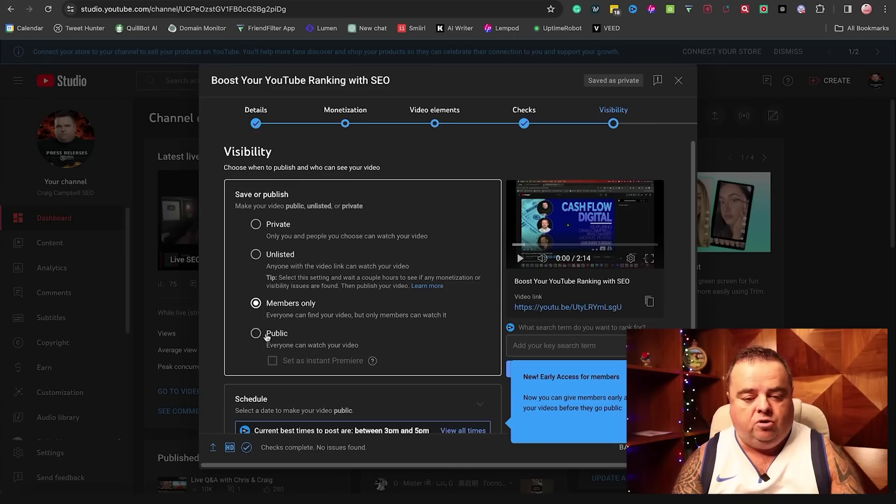
{"action": "left_click", "coordinate": [256, 334]}
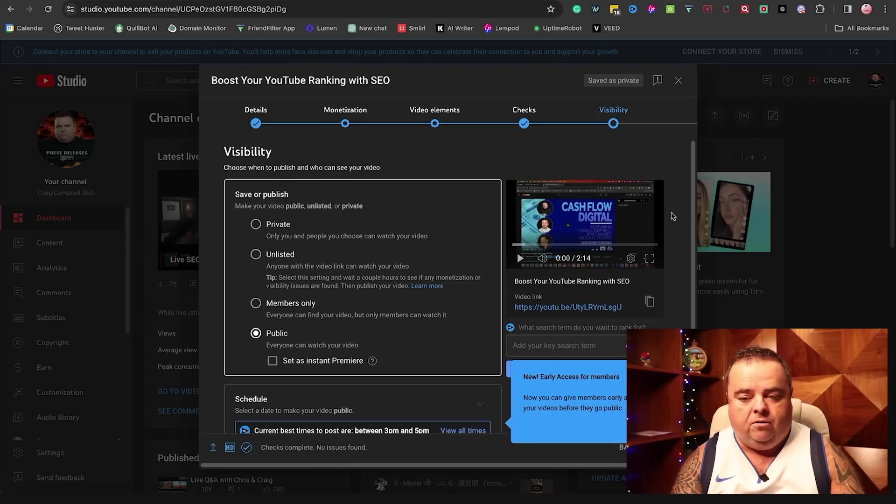
{"action": "left_click_drag", "start_coordinate": [695, 208], "coordinate": [696, 327]}
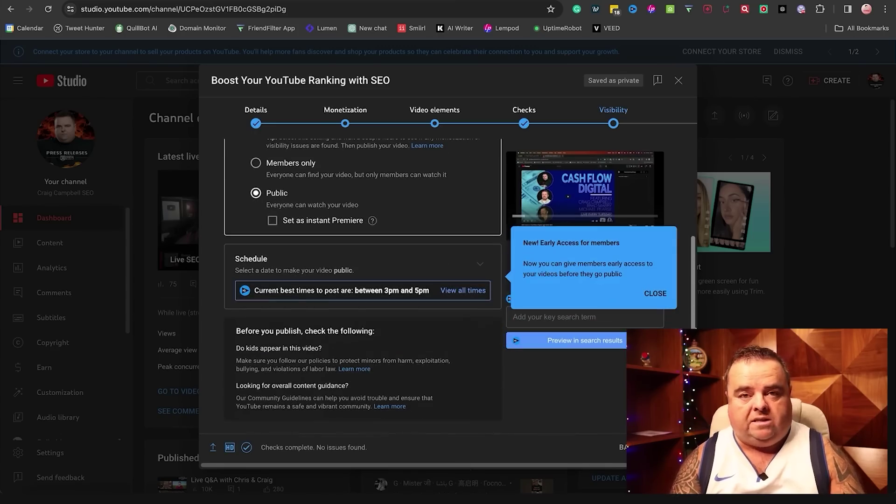